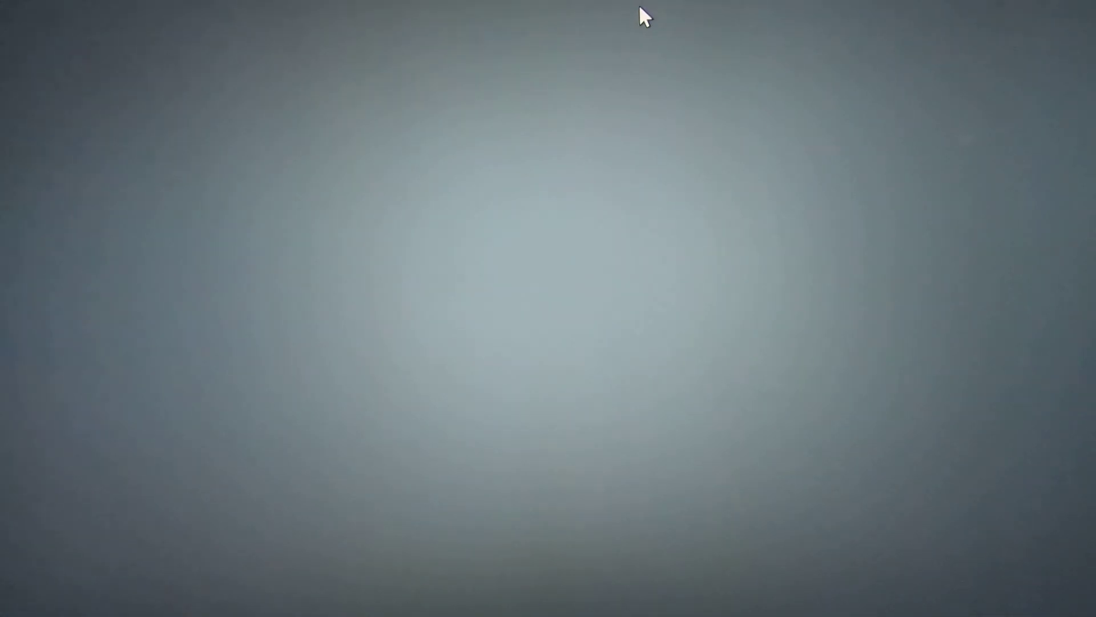
- Reach Display settings from the desktop, check the LG TV's HD Color capabilities, and view its advanced display information
{"action": "right_click", "coordinate": [643, 6]}
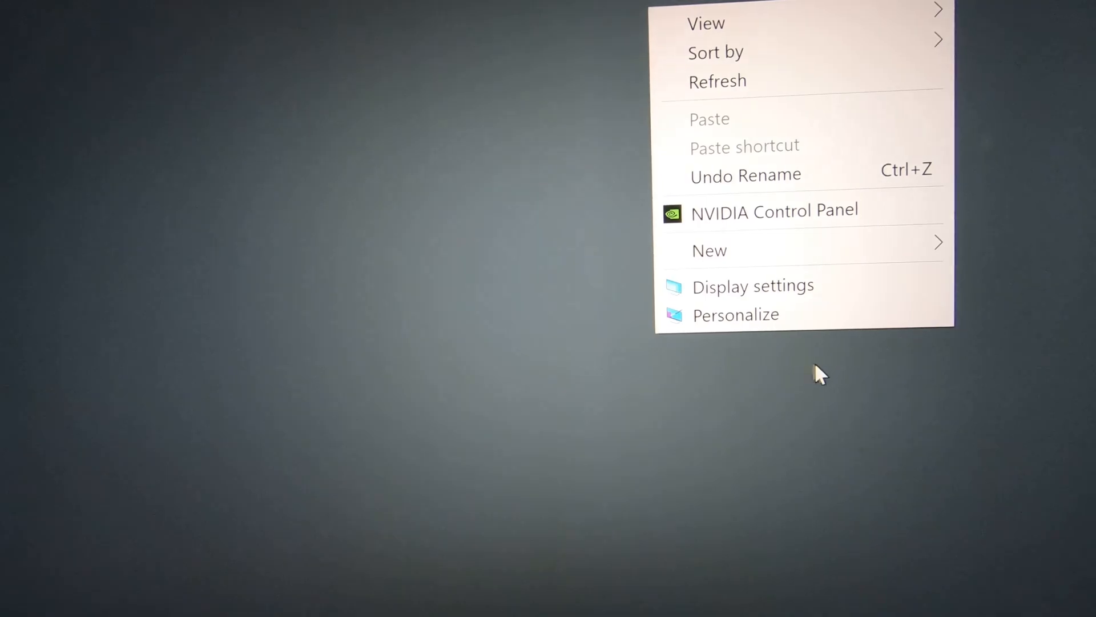
{"action": "left_click", "coordinate": [769, 289]}
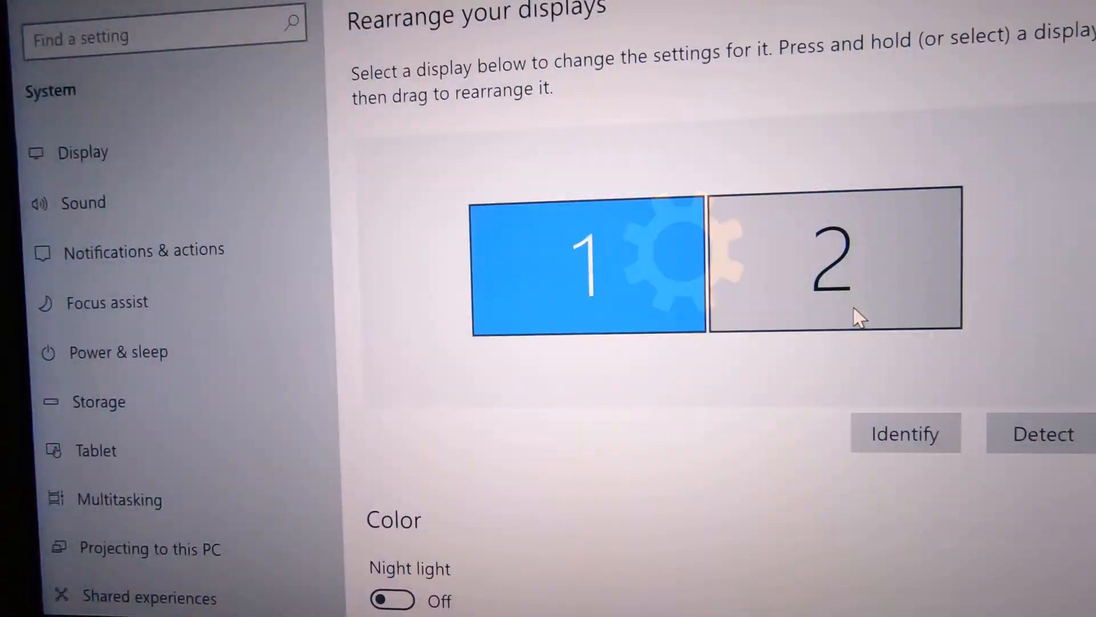
{"action": "scroll", "coordinate": [604, 300], "scroll_direction": "down", "scroll_amount": 5}
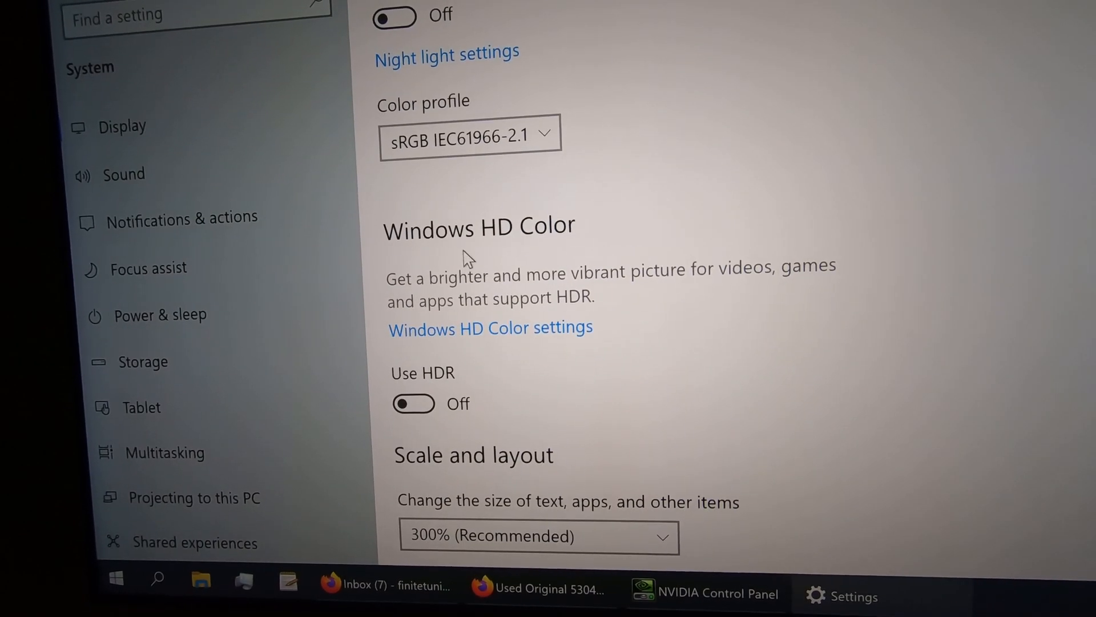
{"action": "left_click", "coordinate": [501, 339]}
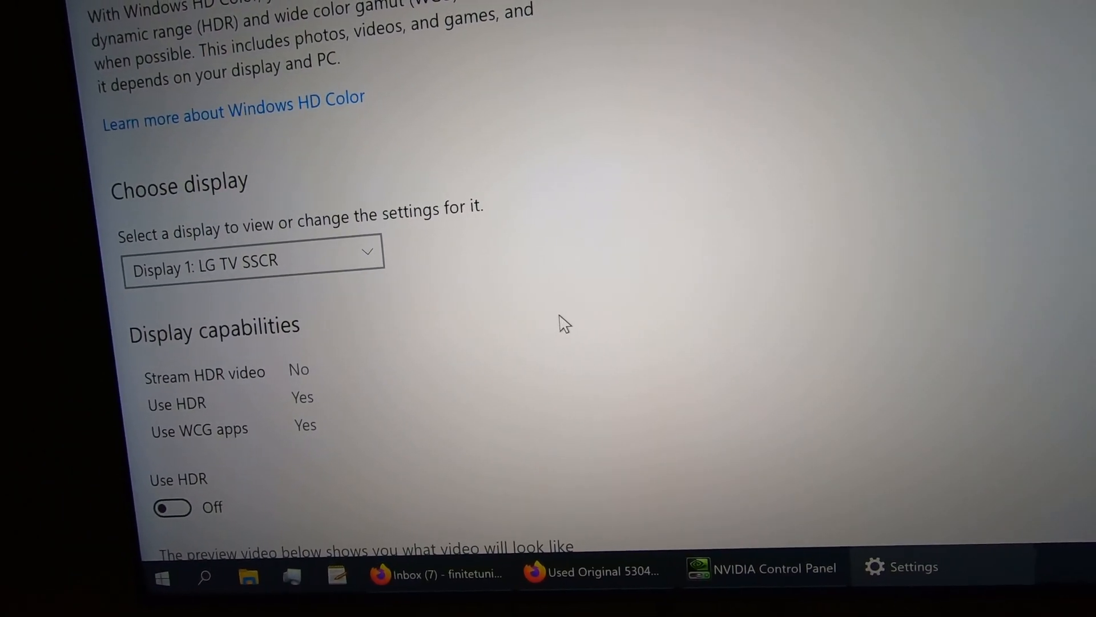
{"action": "key", "text": "BackSpace"}
{"action": "scroll", "coordinate": [625, 403], "scroll_direction": "down", "scroll_amount": 5}
{"action": "scroll", "coordinate": [629, 383], "scroll_direction": "down", "scroll_amount": 5}
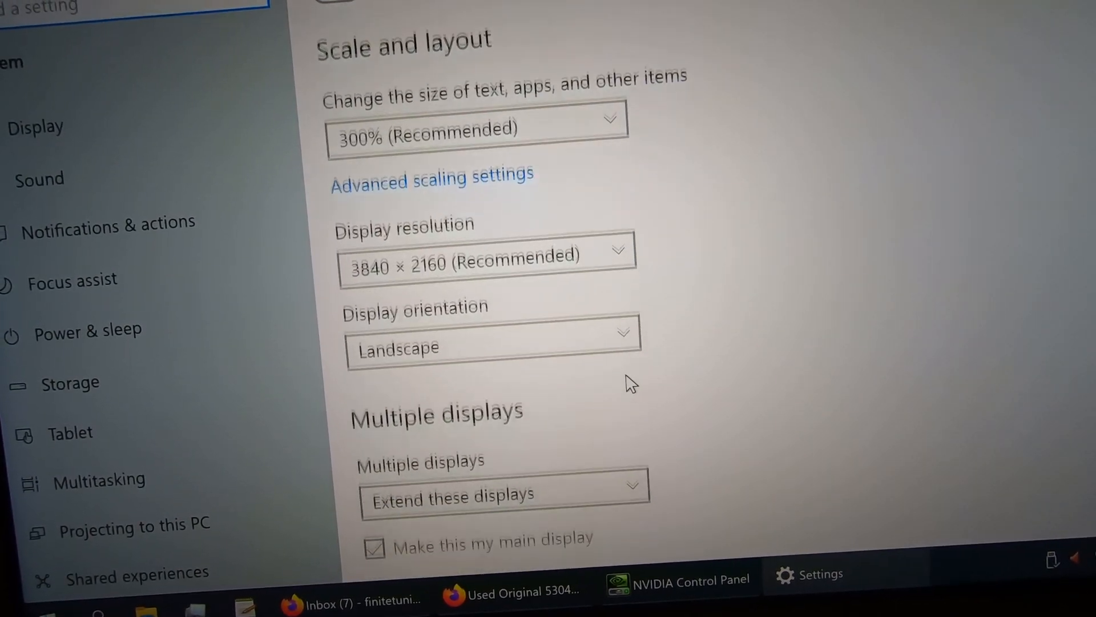
{"action": "scroll", "coordinate": [630, 382], "scroll_direction": "down", "scroll_amount": 2}
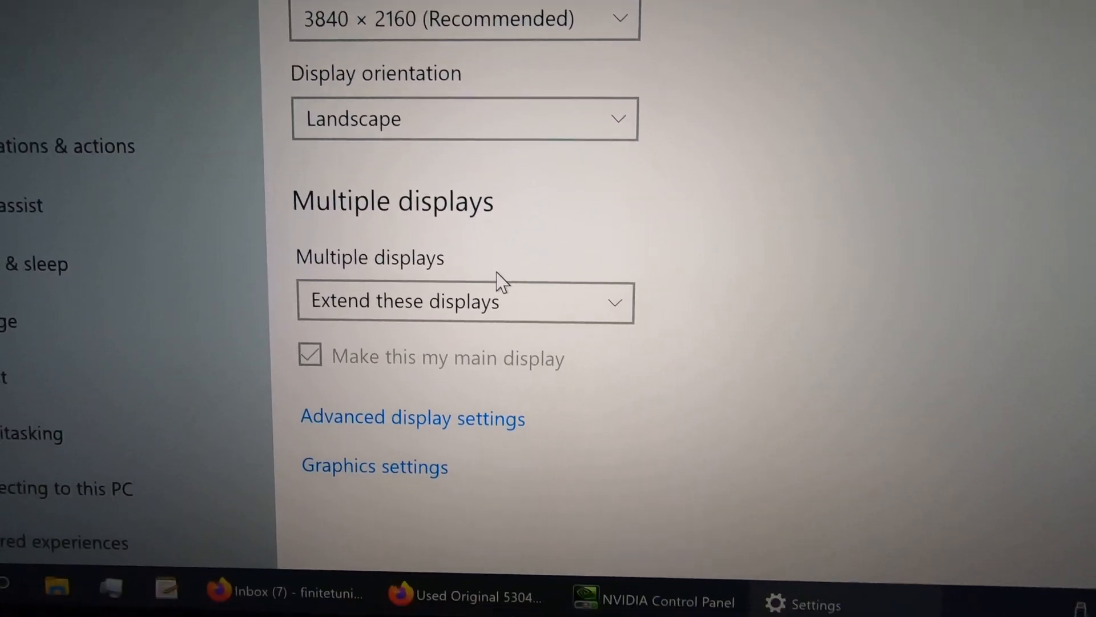
{"action": "left_click", "coordinate": [413, 418]}
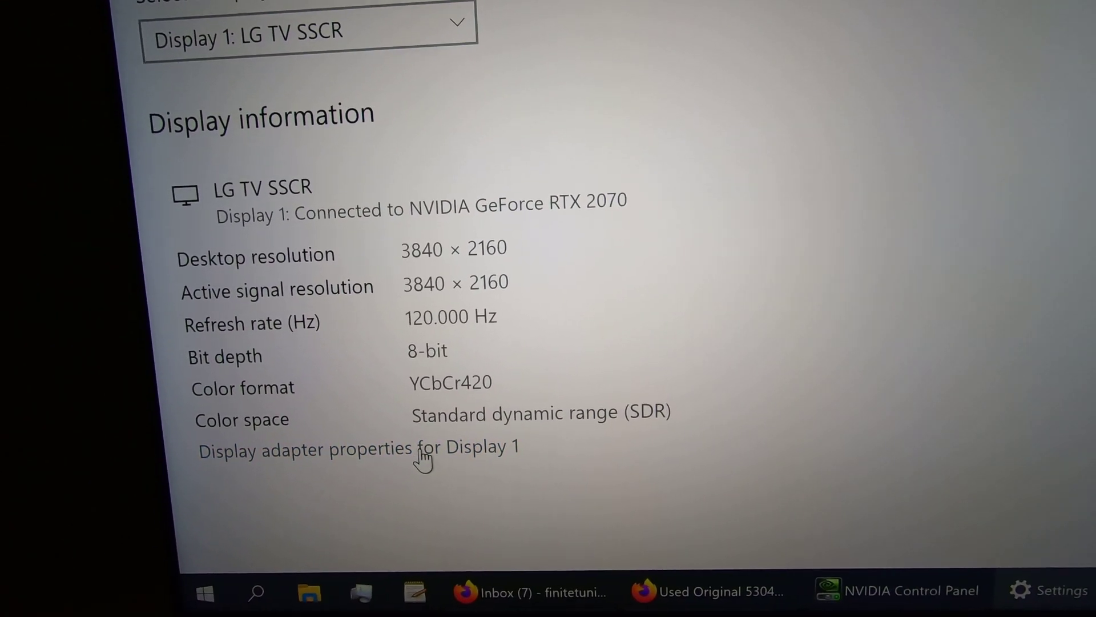
- Bring up the display adapter properties for Display 1 showing the TV at 120 Hertz
{"action": "left_click", "coordinate": [423, 454]}
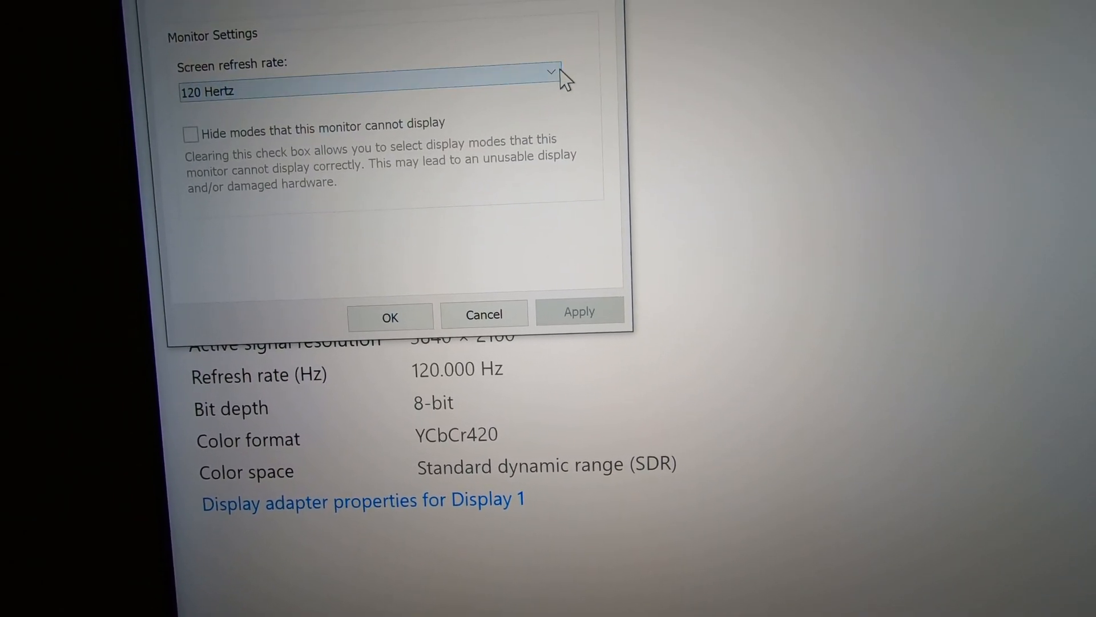
- Lower the TV's screen refresh rate to 60 Hertz and keep the change, moving the dialog aside
{"action": "left_click", "coordinate": [545, 70]}
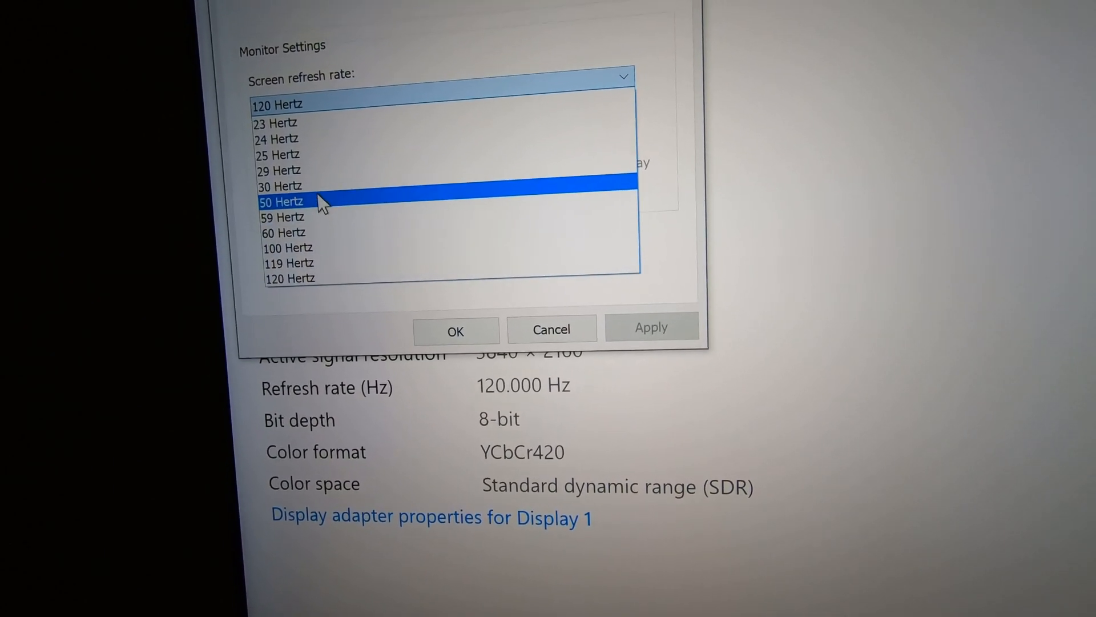
{"action": "left_click", "coordinate": [308, 171]}
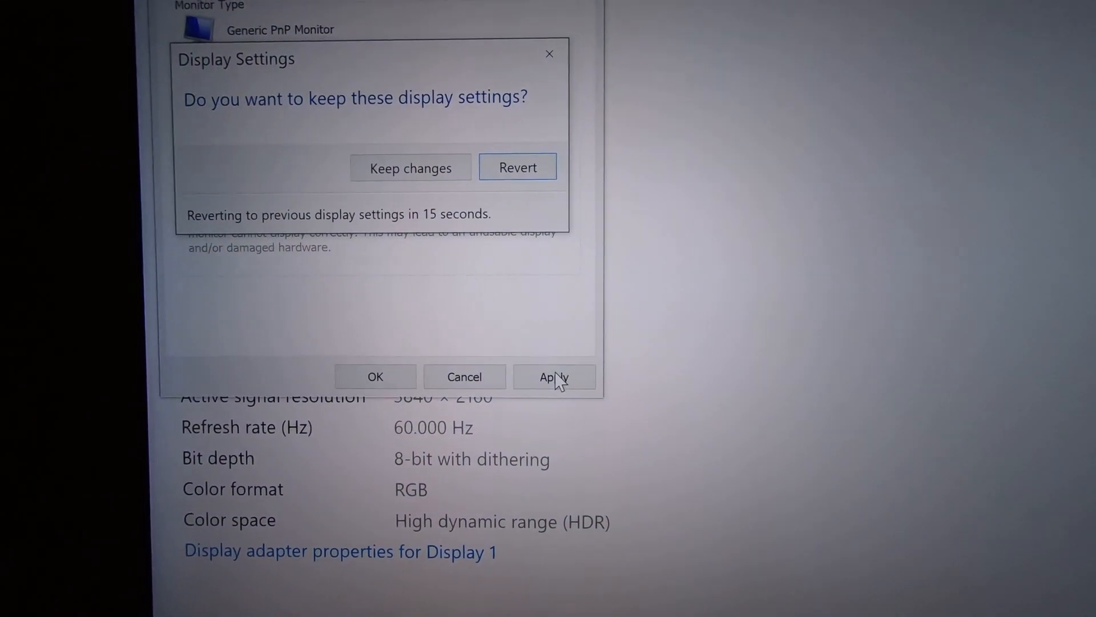
{"action": "left_click", "coordinate": [459, 183]}
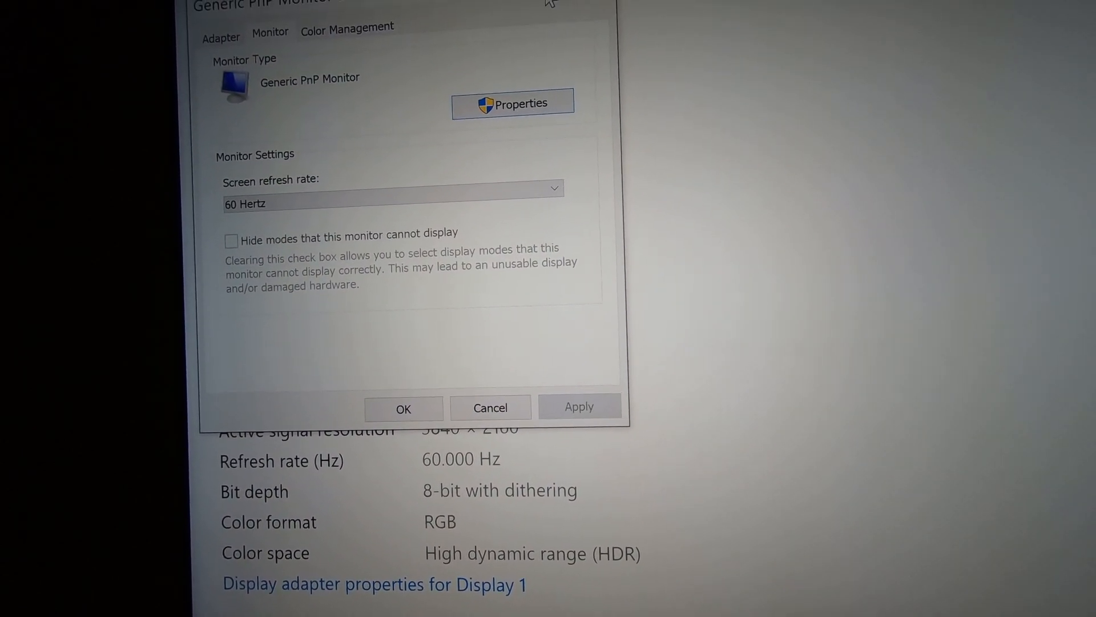
{"action": "left_click_drag", "start_coordinate": [549, 3], "coordinate": [1011, 26]}
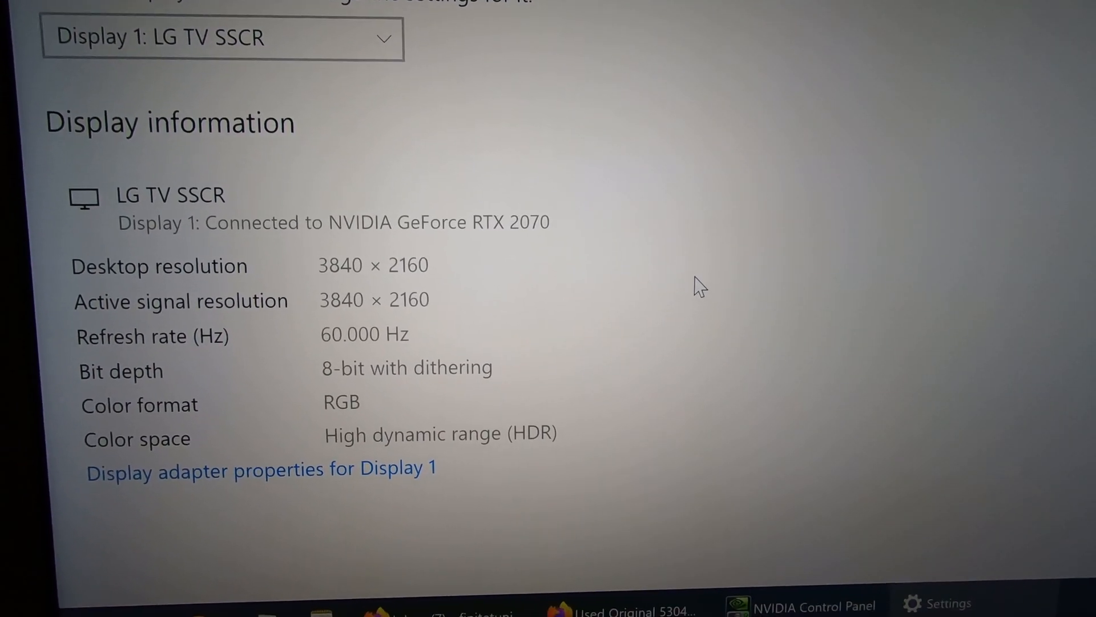
- Return to the Display page and check the HD Color settings show HDR on with all capabilities supported
{"action": "key", "text": "alt+Left"}
{"action": "scroll", "coordinate": [670, 319], "scroll_direction": "down", "scroll_amount": 5}
{"action": "scroll", "coordinate": [670, 318], "scroll_direction": "down", "scroll_amount": 3}
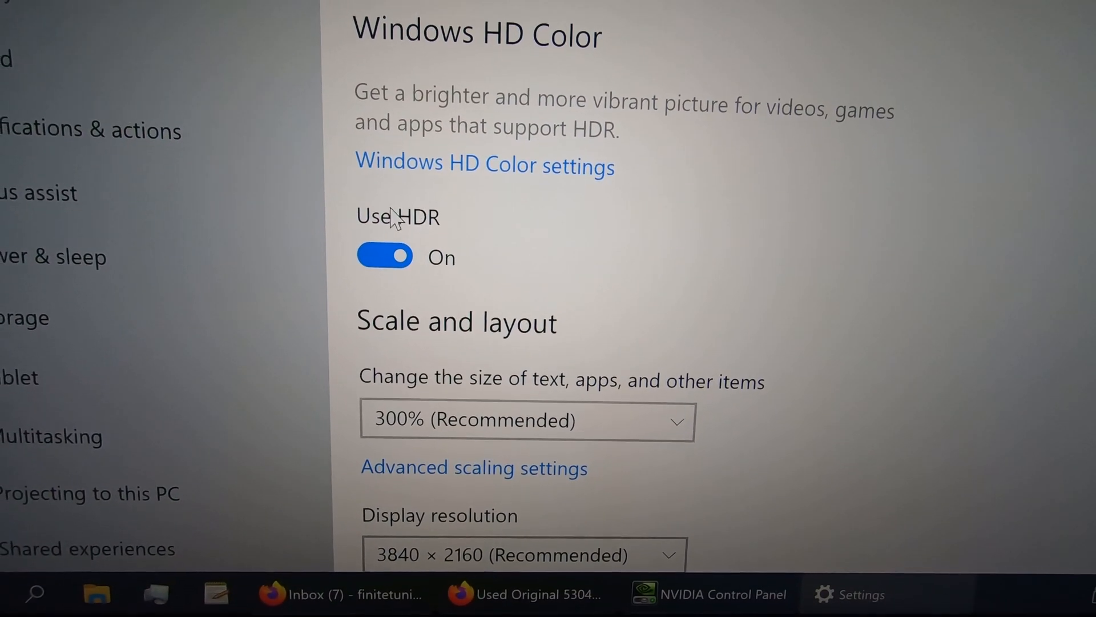
{"action": "left_click", "coordinate": [515, 195]}
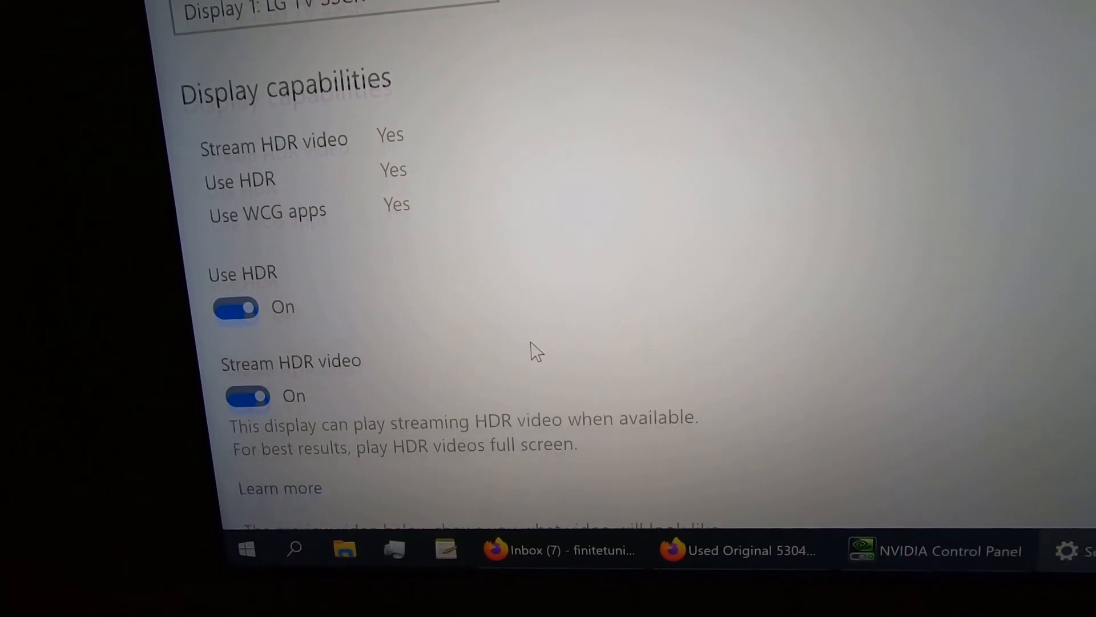
{"action": "scroll", "coordinate": [623, 303], "scroll_direction": "up", "scroll_amount": 2}
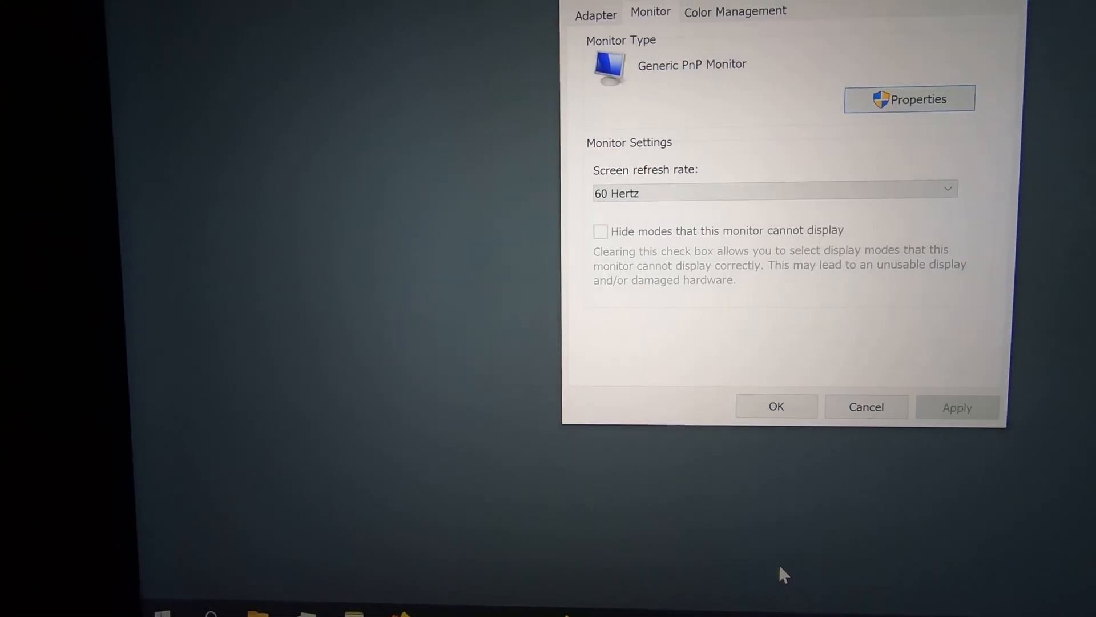
- Set the TV's screen refresh rate back to 120 Hertz in the monitor properties
{"action": "left_click", "coordinate": [883, 186]}
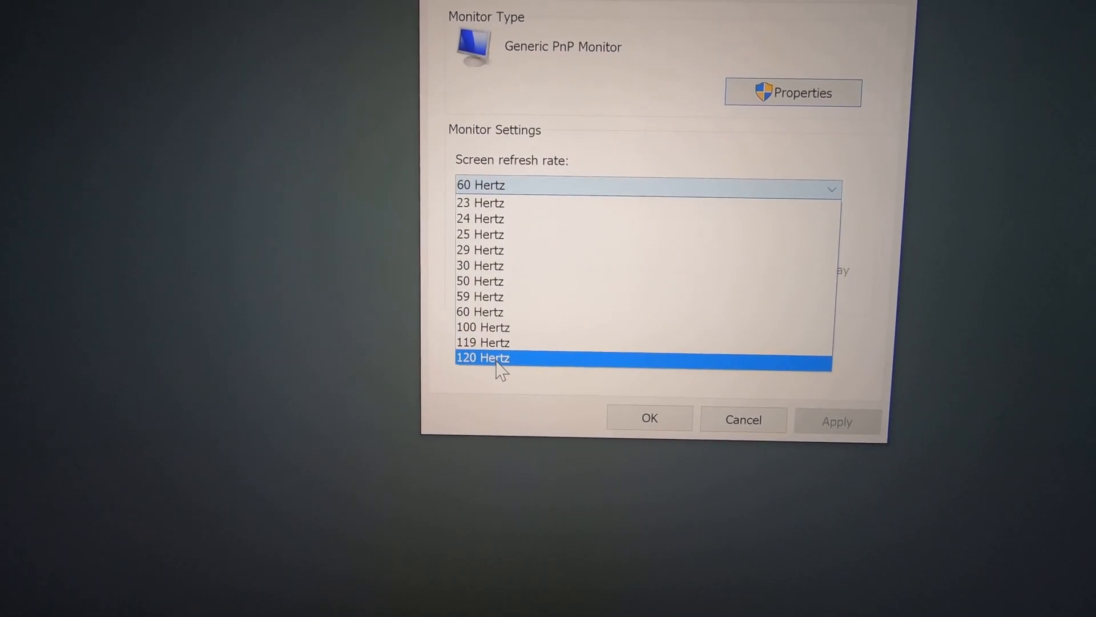
{"action": "left_click", "coordinate": [508, 361]}
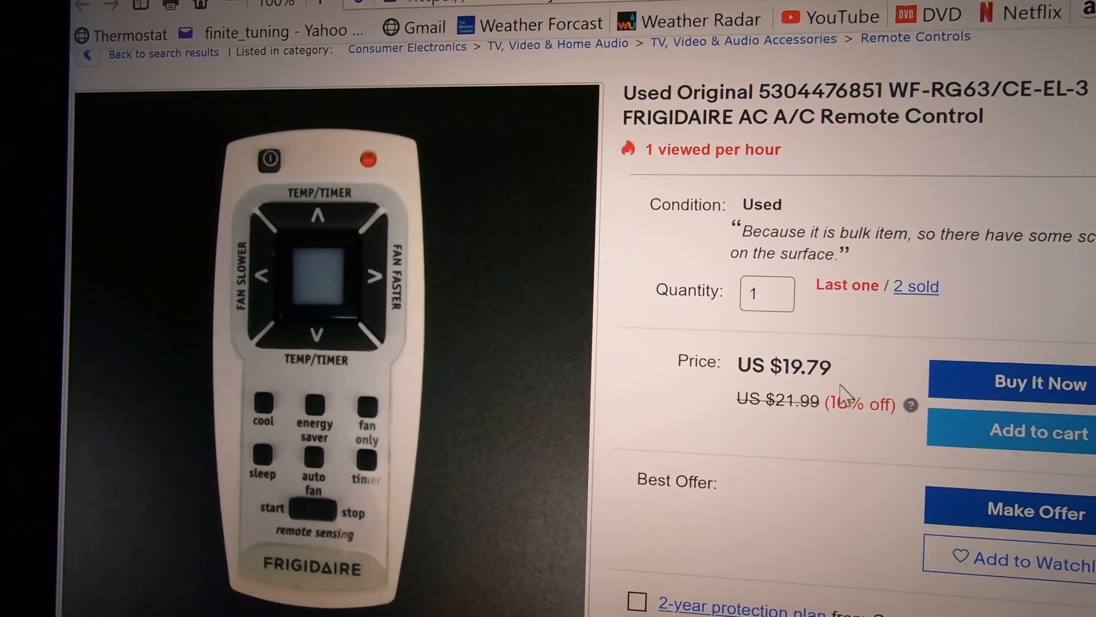
{"action": "scroll", "coordinate": [812, 393], "scroll_direction": "down", "scroll_amount": 5}
{"action": "scroll", "coordinate": [813, 392], "scroll_direction": "down", "scroll_amount": 5}
{"action": "scroll", "coordinate": [788, 394], "scroll_direction": "up", "scroll_amount": 4}
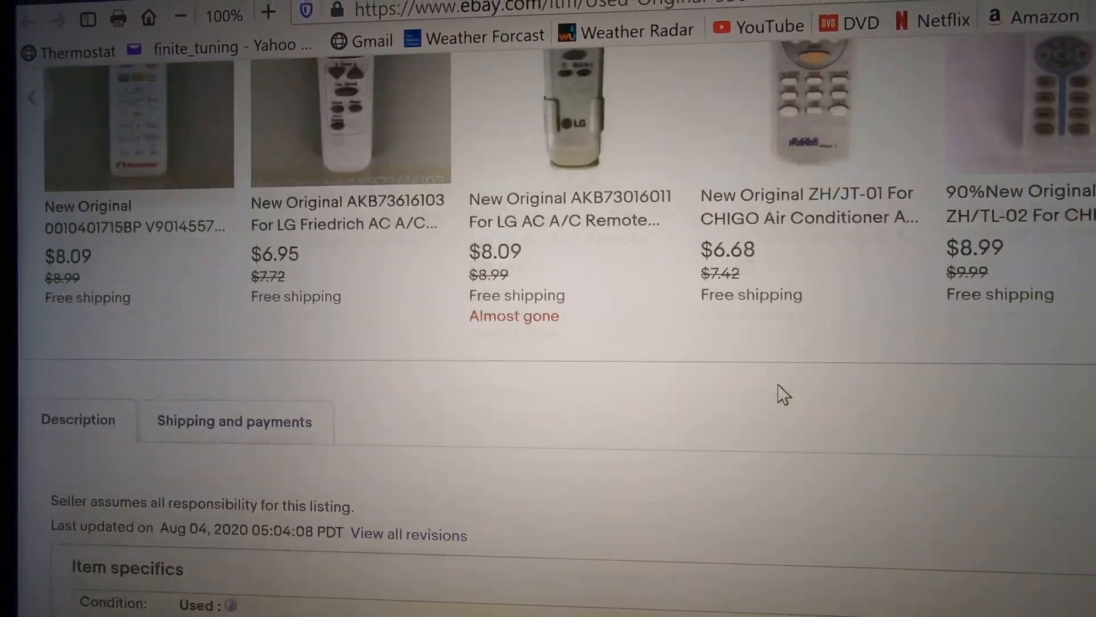
{"action": "scroll", "coordinate": [787, 394], "scroll_direction": "up", "scroll_amount": 4}
{"action": "scroll", "coordinate": [793, 403], "scroll_direction": "up", "scroll_amount": 4}
{"action": "scroll", "coordinate": [792, 403], "scroll_direction": "down", "scroll_amount": 5}
{"action": "scroll", "coordinate": [805, 407], "scroll_direction": "down", "scroll_amount": 5}
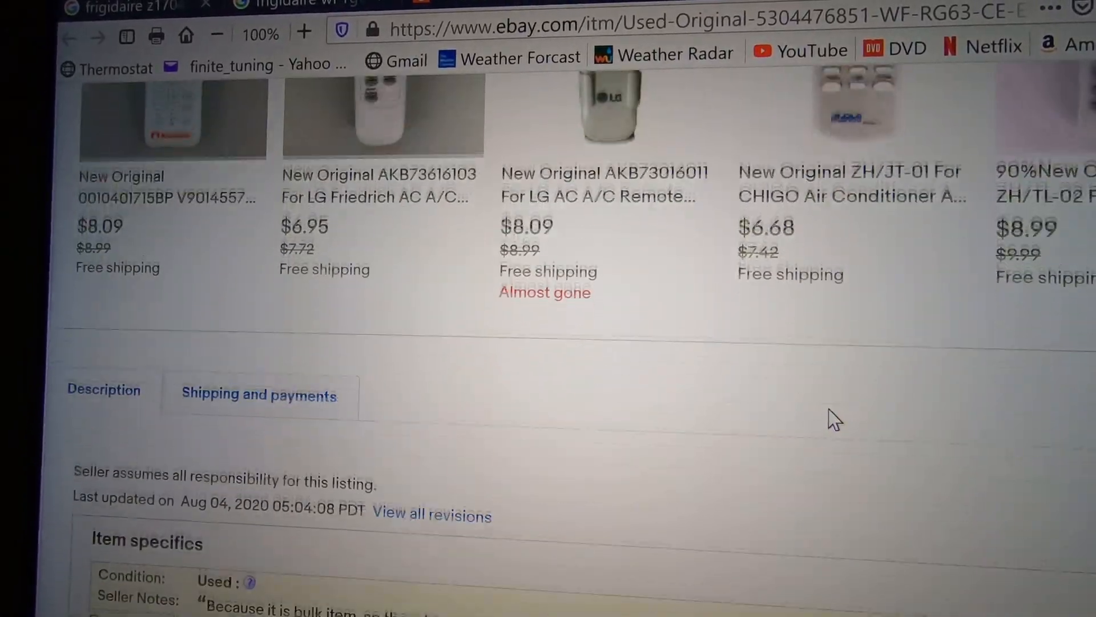
{"action": "scroll", "coordinate": [822, 410], "scroll_direction": "down", "scroll_amount": 4}
{"action": "scroll", "coordinate": [835, 410], "scroll_direction": "down", "scroll_amount": 2}
{"action": "scroll", "coordinate": [835, 409], "scroll_direction": "down", "scroll_amount": 5}
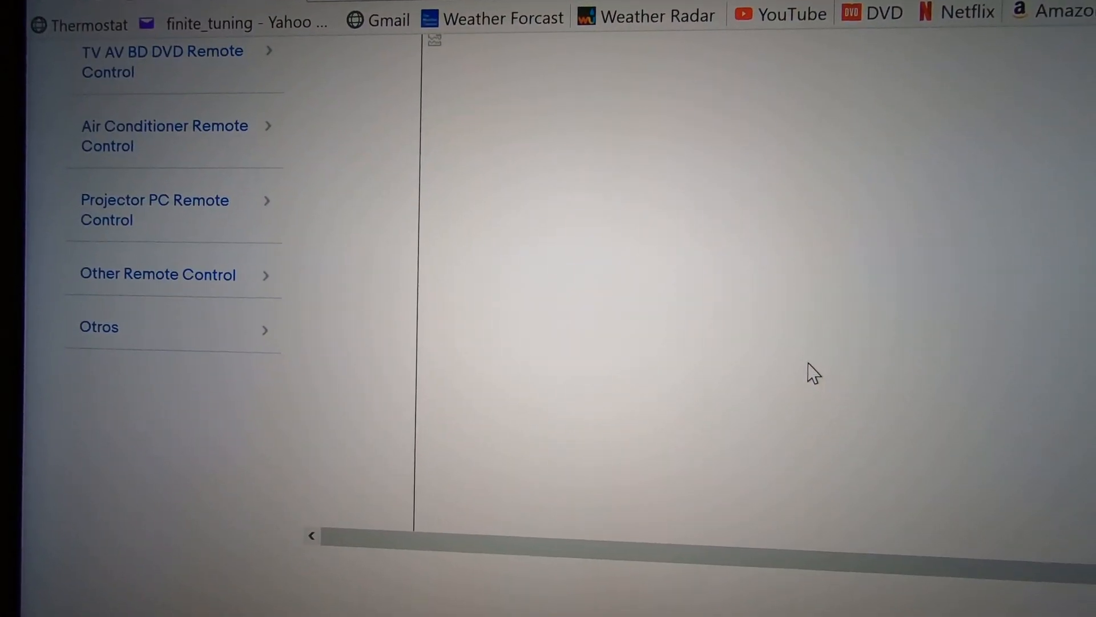
{"action": "scroll", "coordinate": [813, 372], "scroll_direction": "up", "scroll_amount": 8}
{"action": "scroll", "coordinate": [813, 373], "scroll_direction": "up", "scroll_amount": 6}
{"action": "scroll", "coordinate": [818, 370], "scroll_direction": "down", "scroll_amount": 5}
{"action": "scroll", "coordinate": [822, 368], "scroll_direction": "up", "scroll_amount": 3}
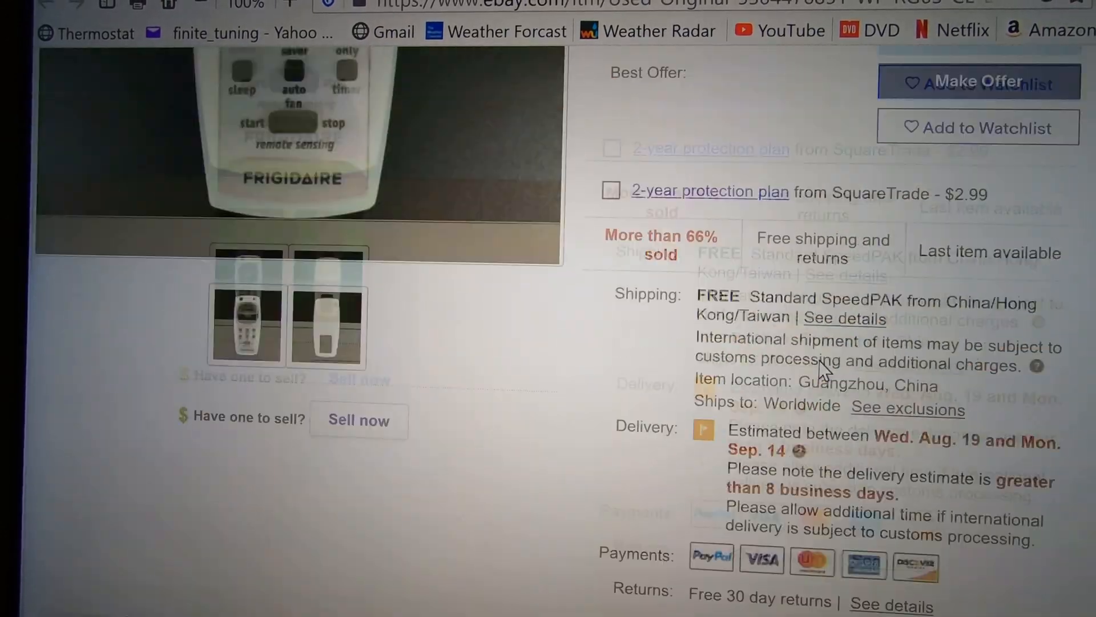
{"action": "scroll", "coordinate": [823, 368], "scroll_direction": "up", "scroll_amount": 6}
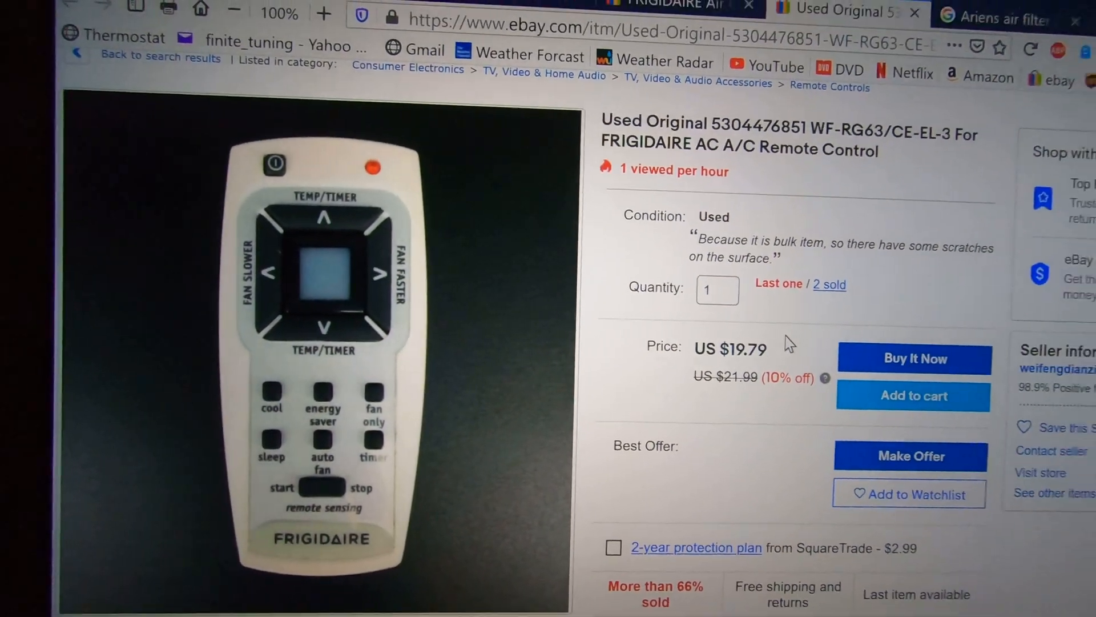